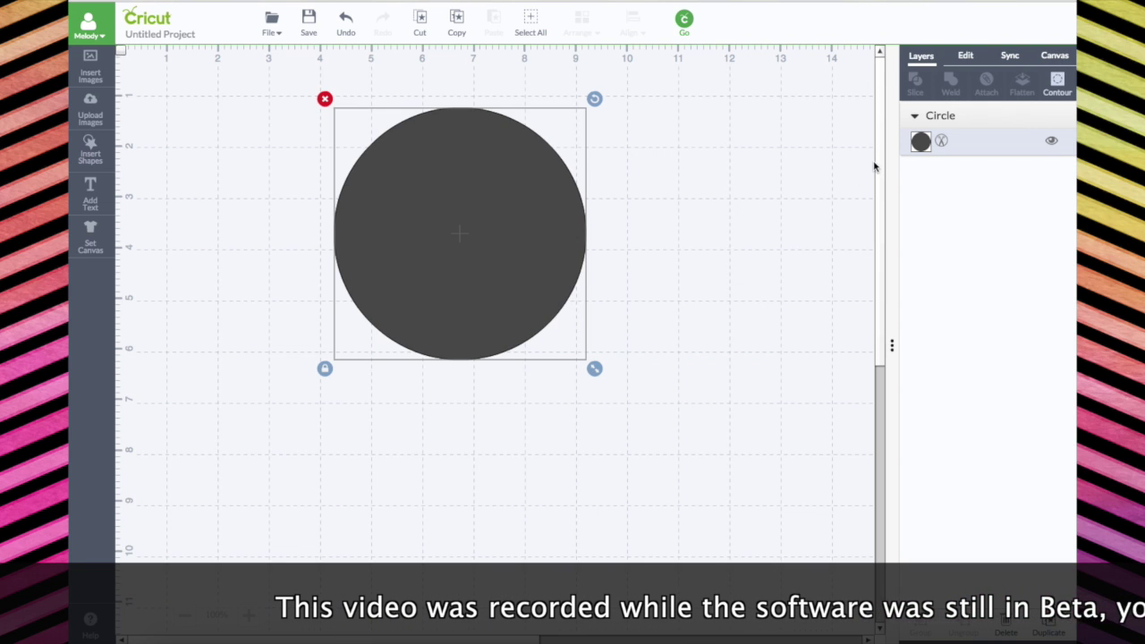
- Open the Layer Attributes panel for the grey circle layer
{"action": "left_click", "coordinate": [922, 141]}
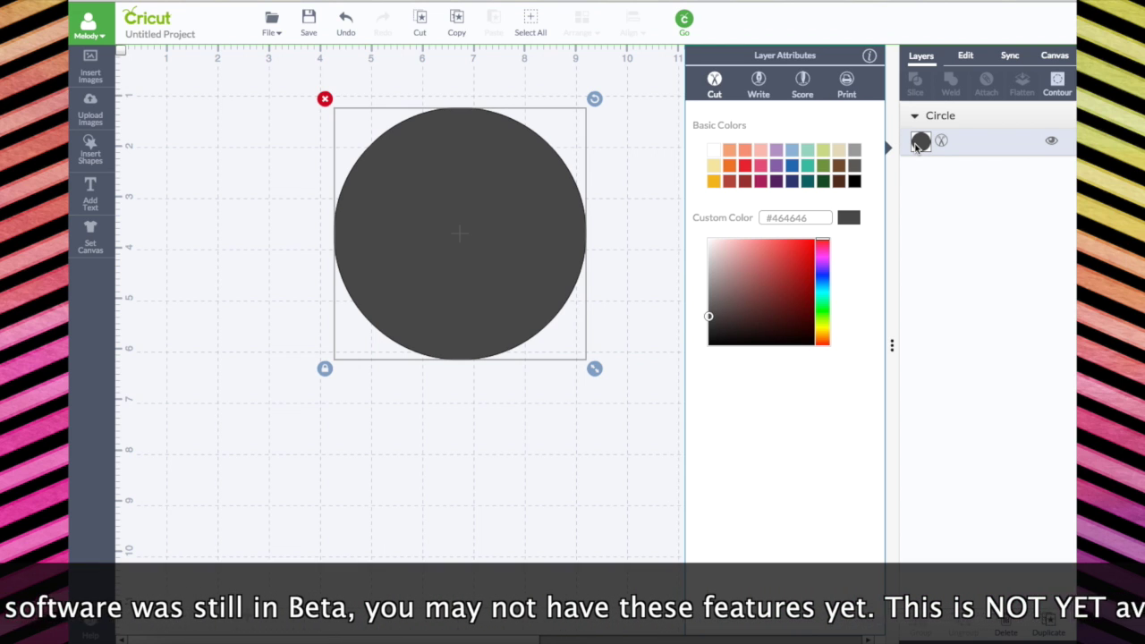
- Switch the circle to a Print layer filled with the blue bokeh pattern
{"action": "left_click", "coordinate": [845, 87]}
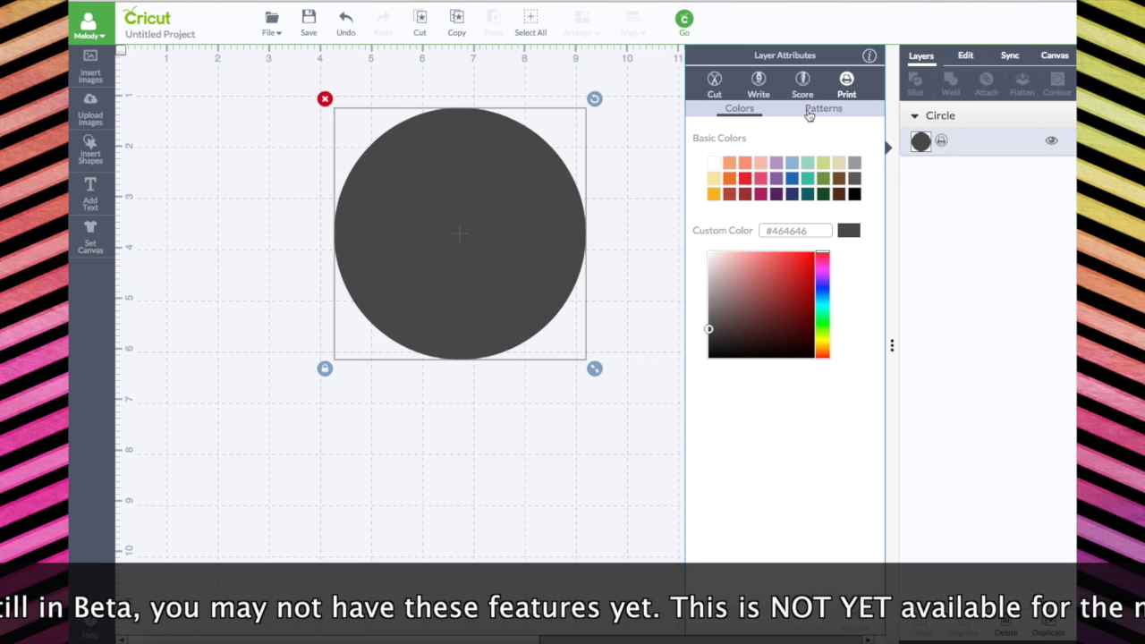
{"action": "left_click", "coordinate": [819, 111]}
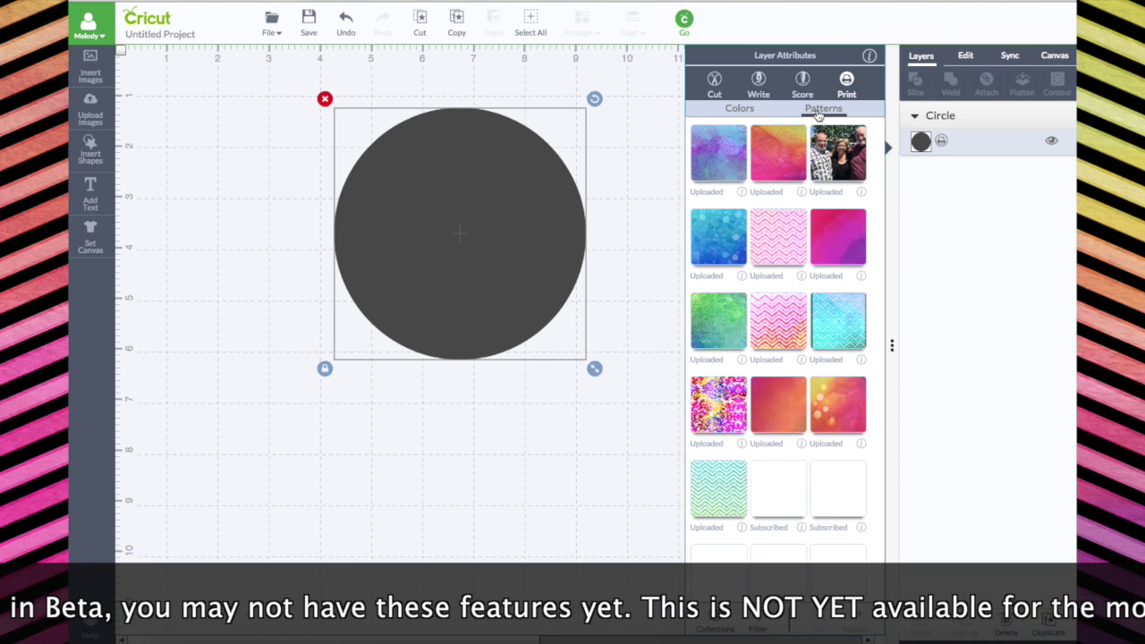
{"action": "left_click", "coordinate": [721, 250]}
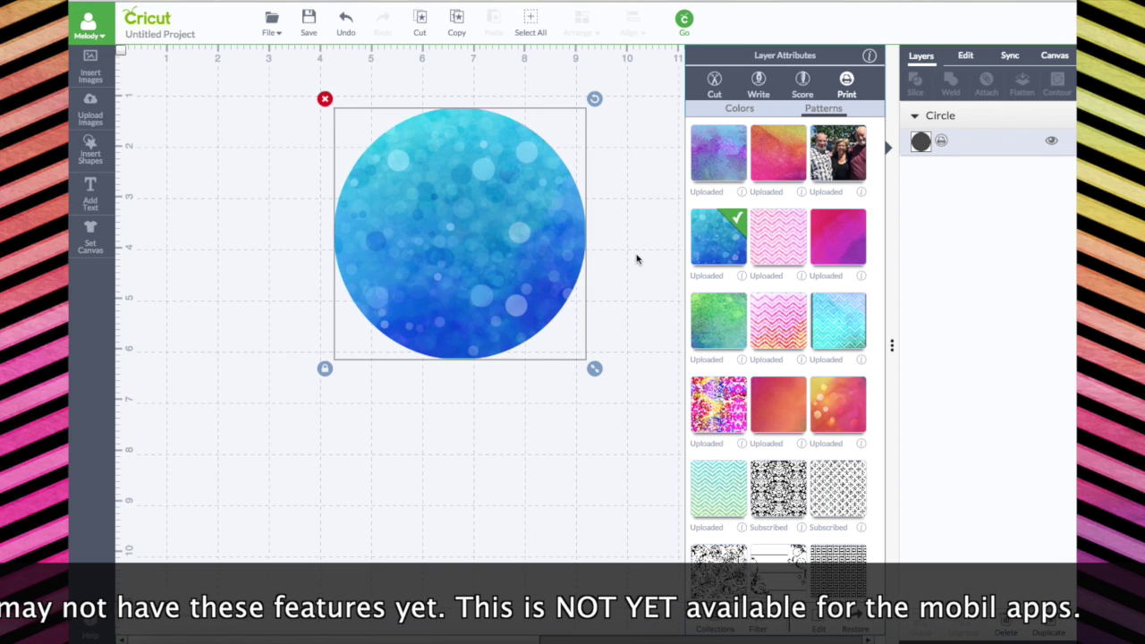
{"action": "left_click", "coordinate": [636, 258]}
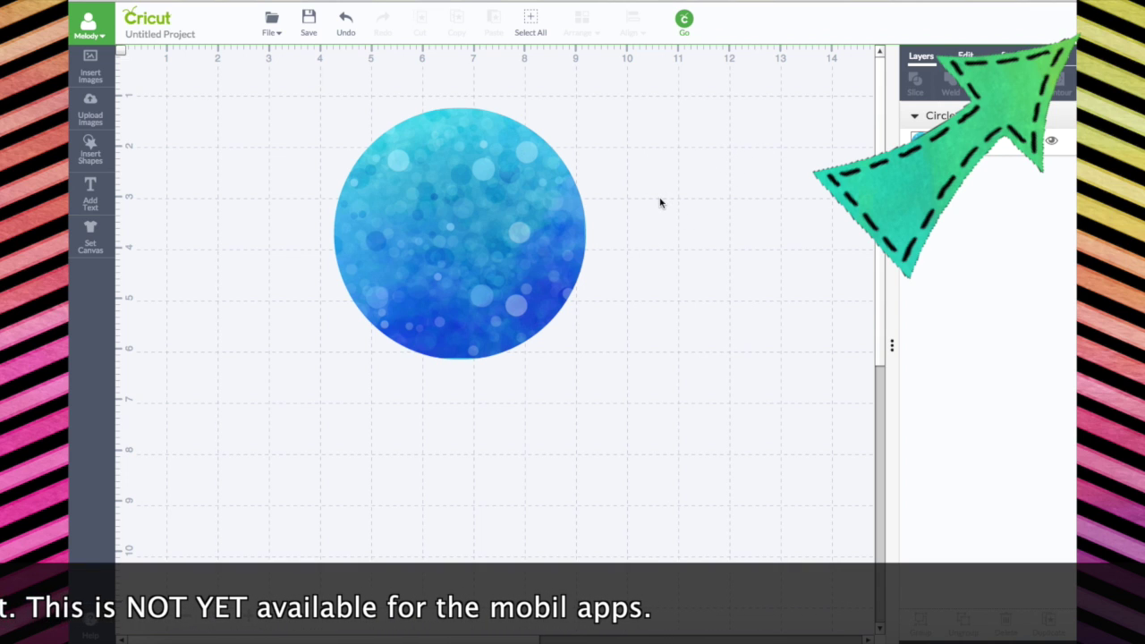
- Save the patterned circle as the project 'circle'
{"action": "left_click", "coordinate": [309, 22]}
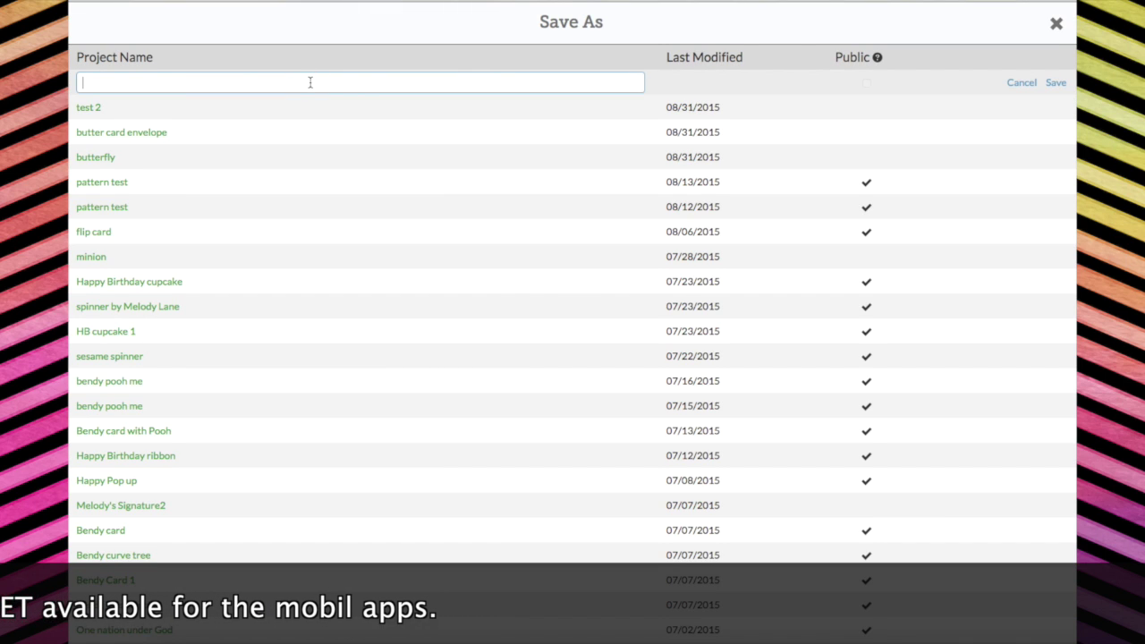
{"action": "left_click", "coordinate": [1056, 82]}
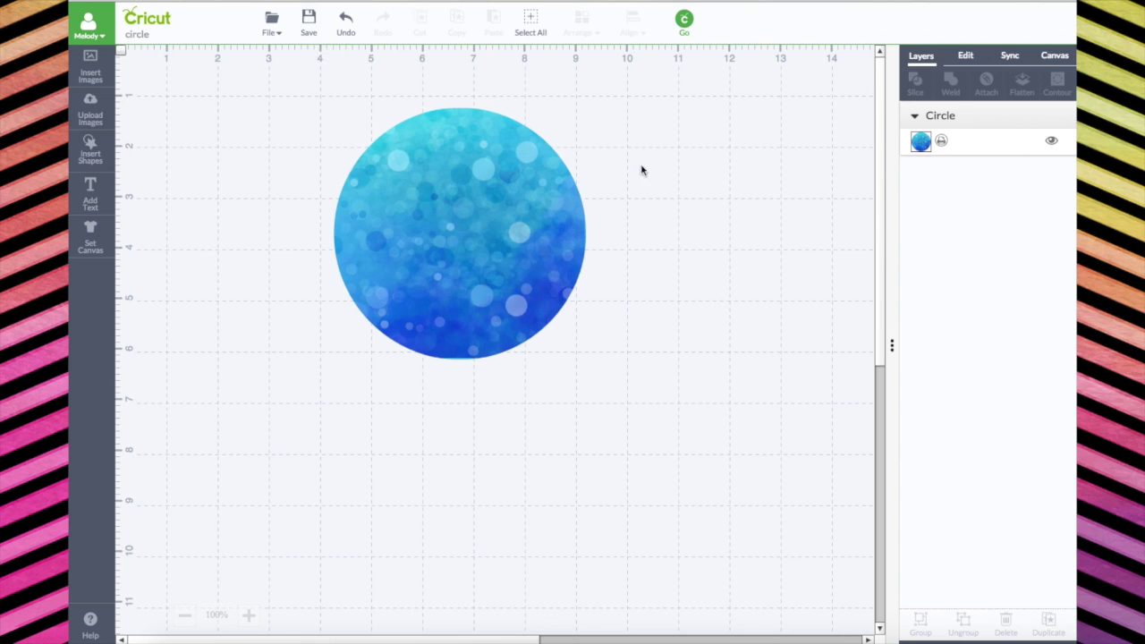
- Restore the circle's layer attributes so it is plain grey again
{"action": "left_click", "coordinate": [531, 189]}
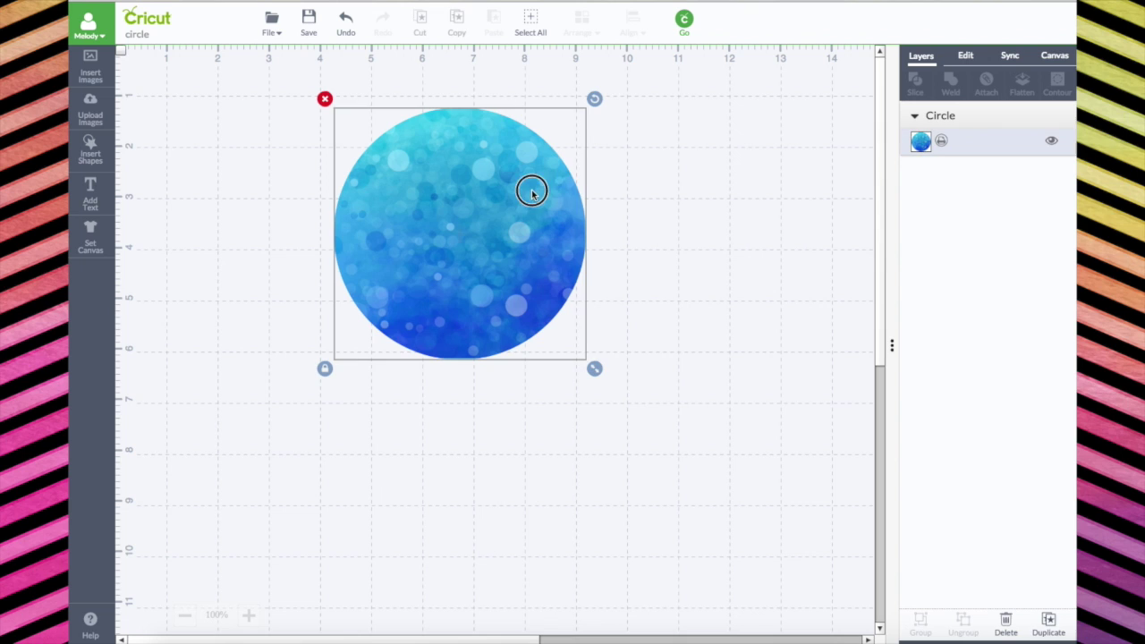
{"action": "left_click", "coordinate": [923, 142]}
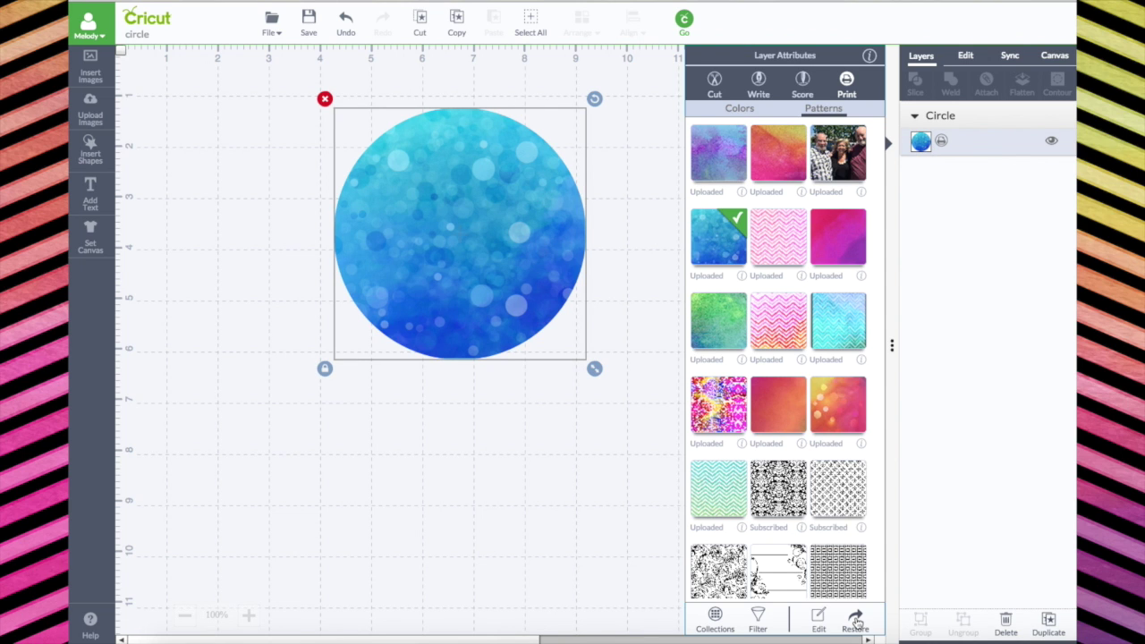
{"action": "left_click", "coordinate": [855, 621]}
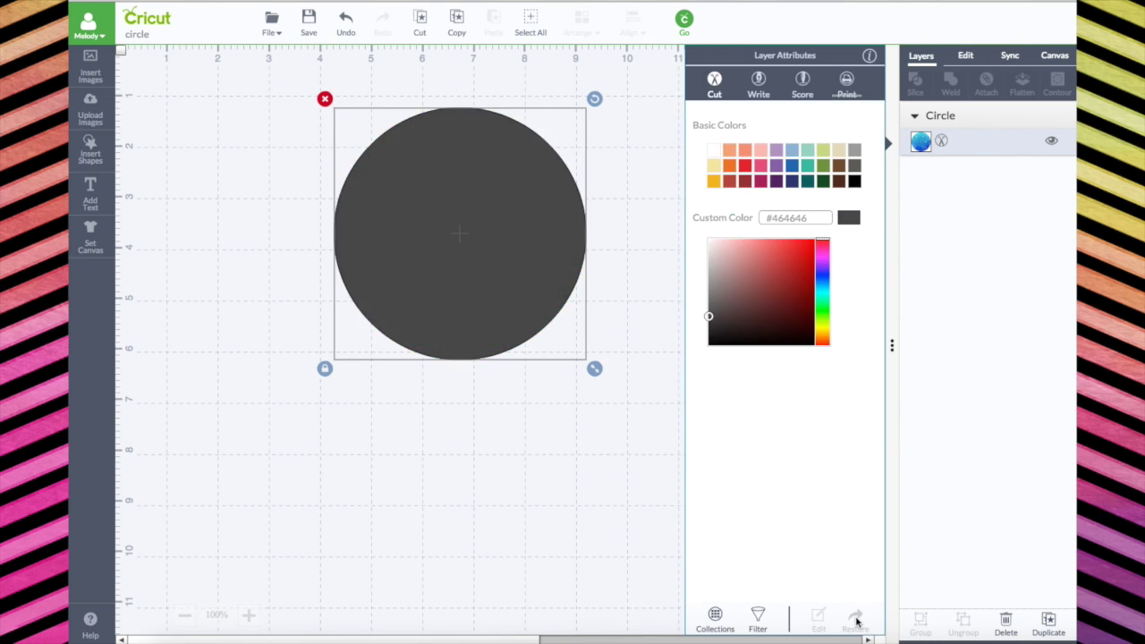
{"action": "left_click", "coordinate": [621, 219]}
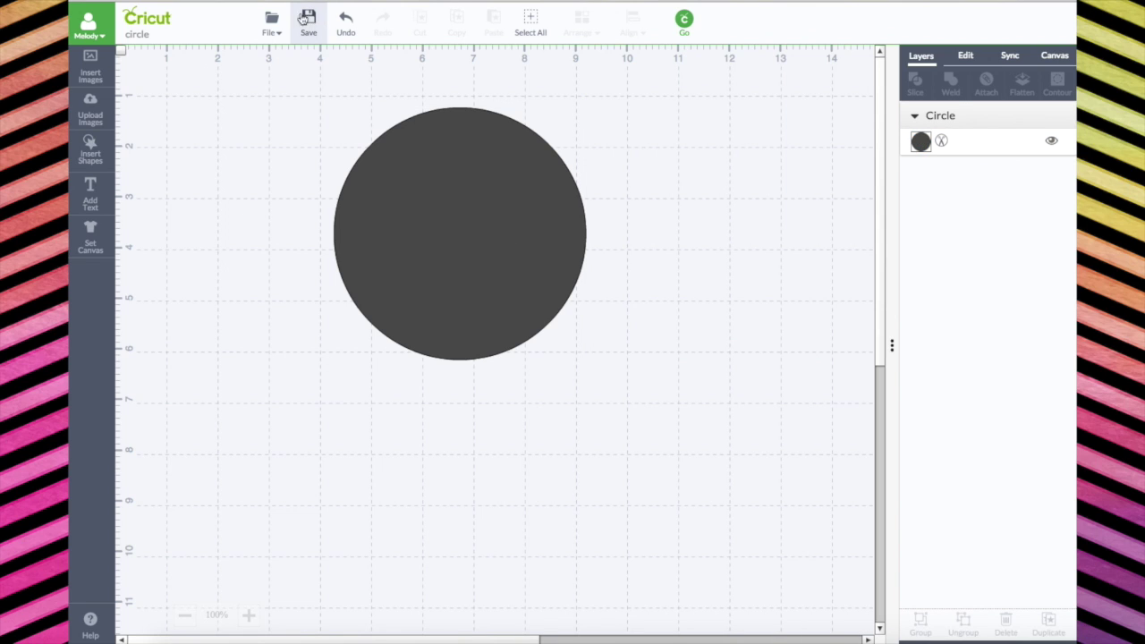
- Save a copy of the project under the name 'blank circle'
{"action": "left_click", "coordinate": [271, 22]}
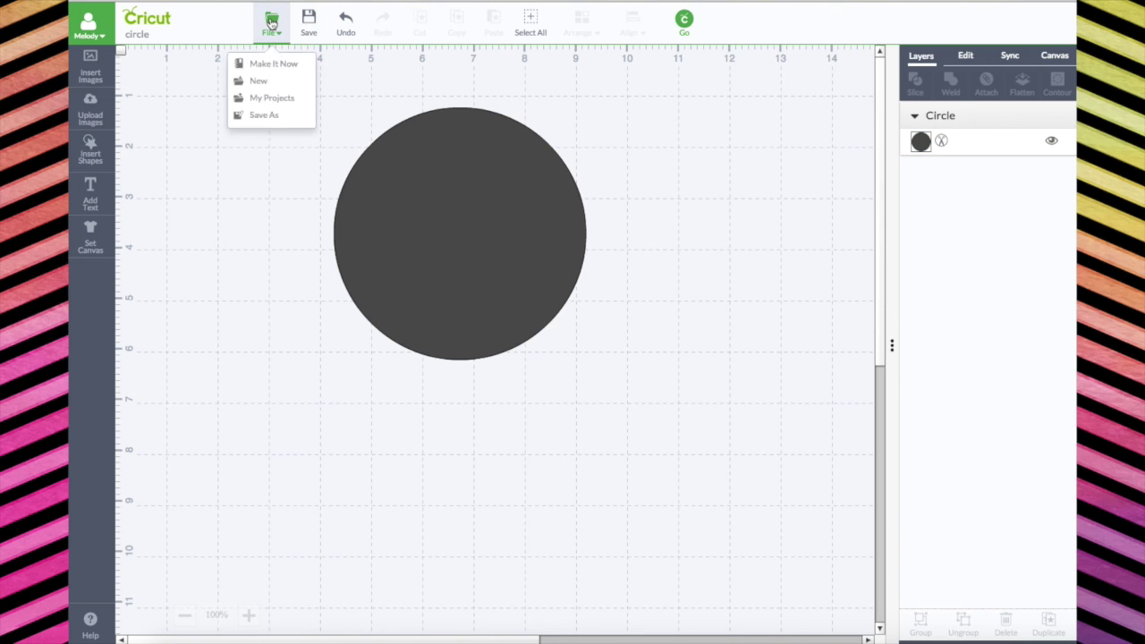
{"action": "left_click", "coordinate": [256, 117]}
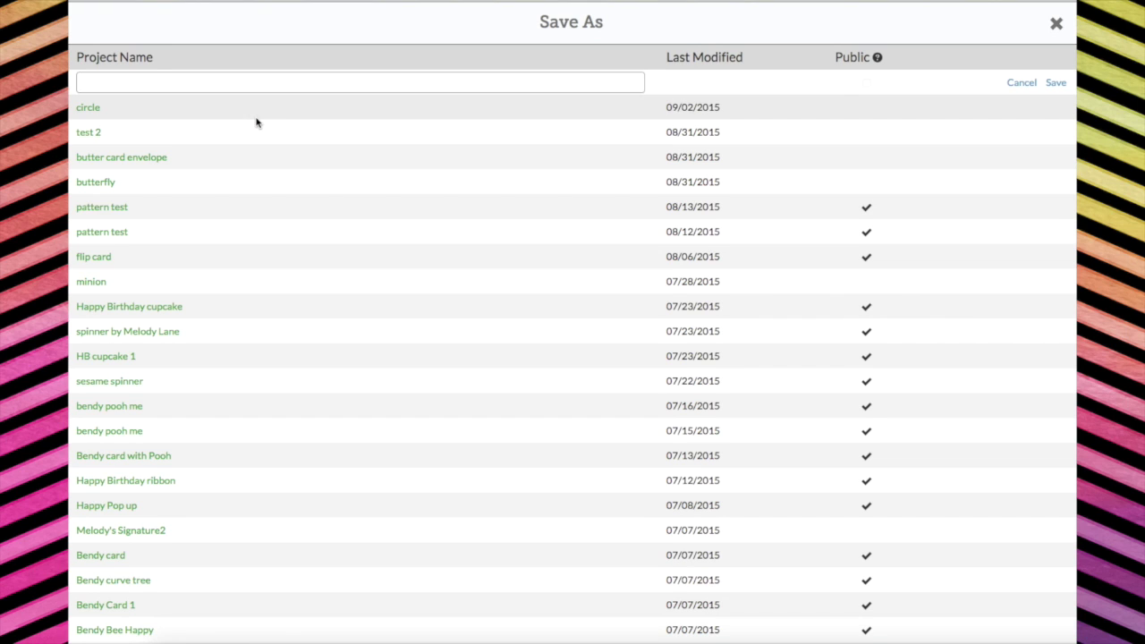
{"action": "left_click", "coordinate": [254, 83]}
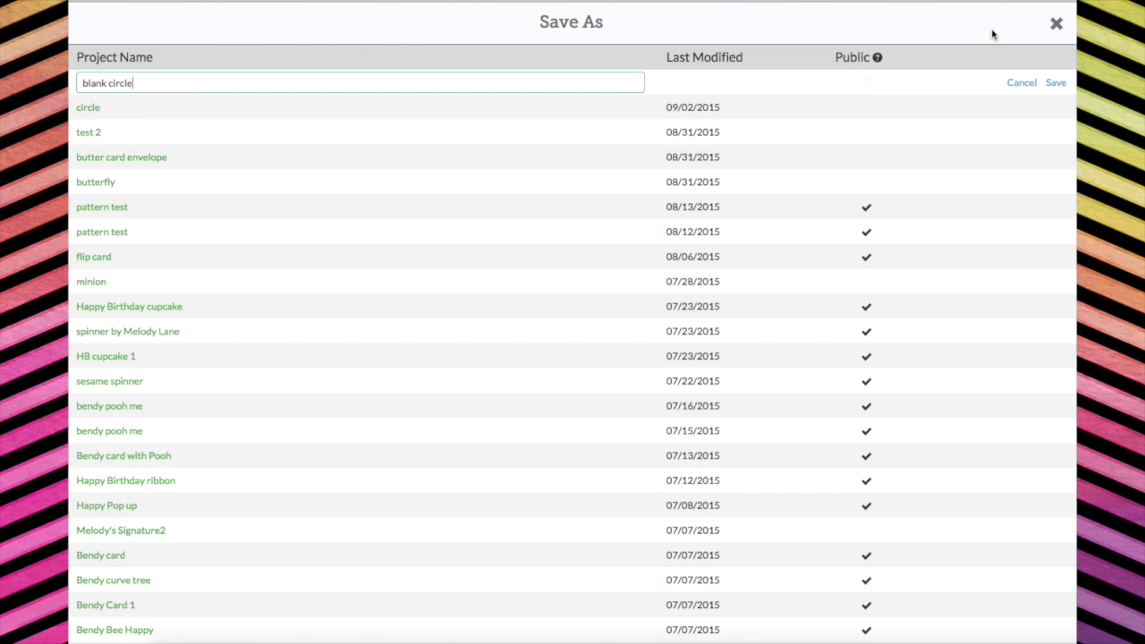
{"action": "left_click", "coordinate": [1054, 83]}
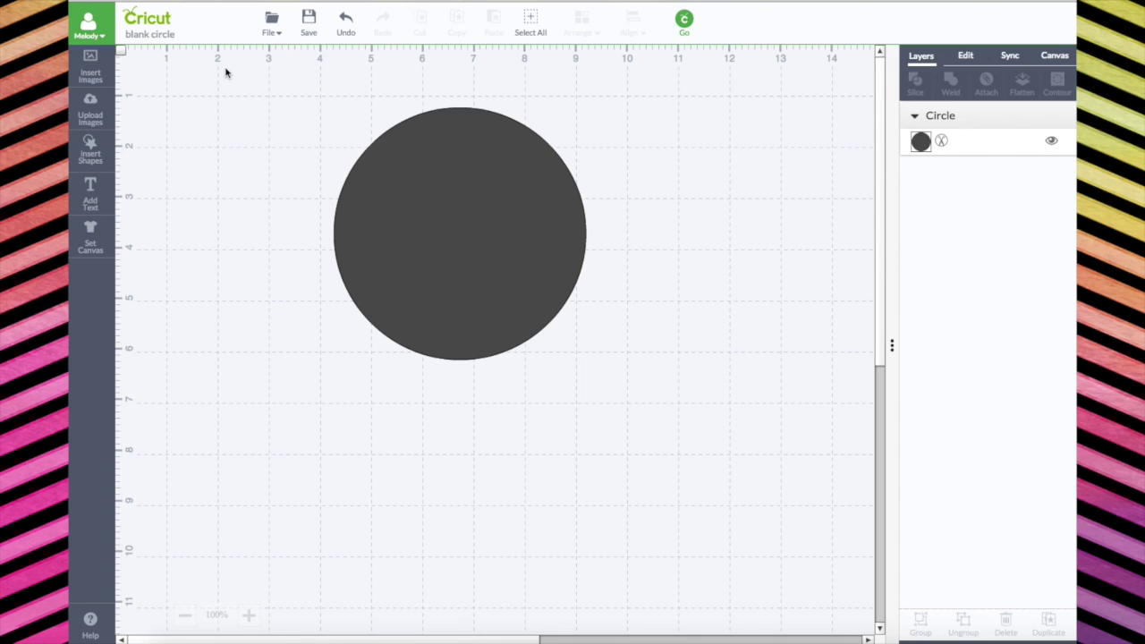
- Insert the snowman envelope card image from the image library
{"action": "left_click", "coordinate": [104, 77]}
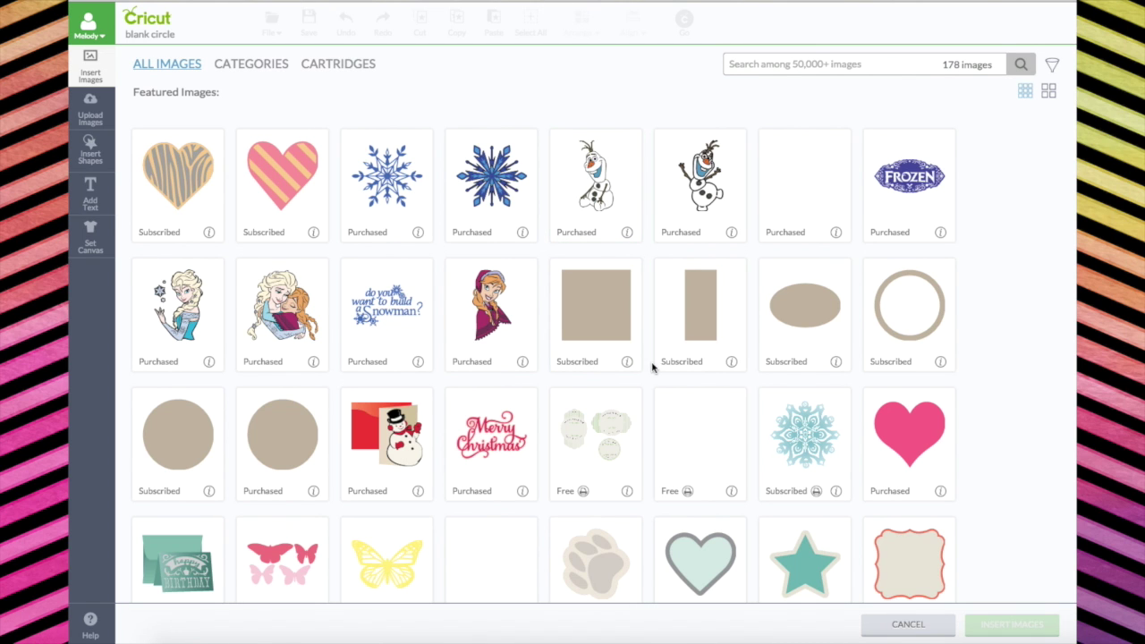
{"action": "scroll", "coordinate": [595, 384], "scroll_direction": "down", "scroll_amount": 3}
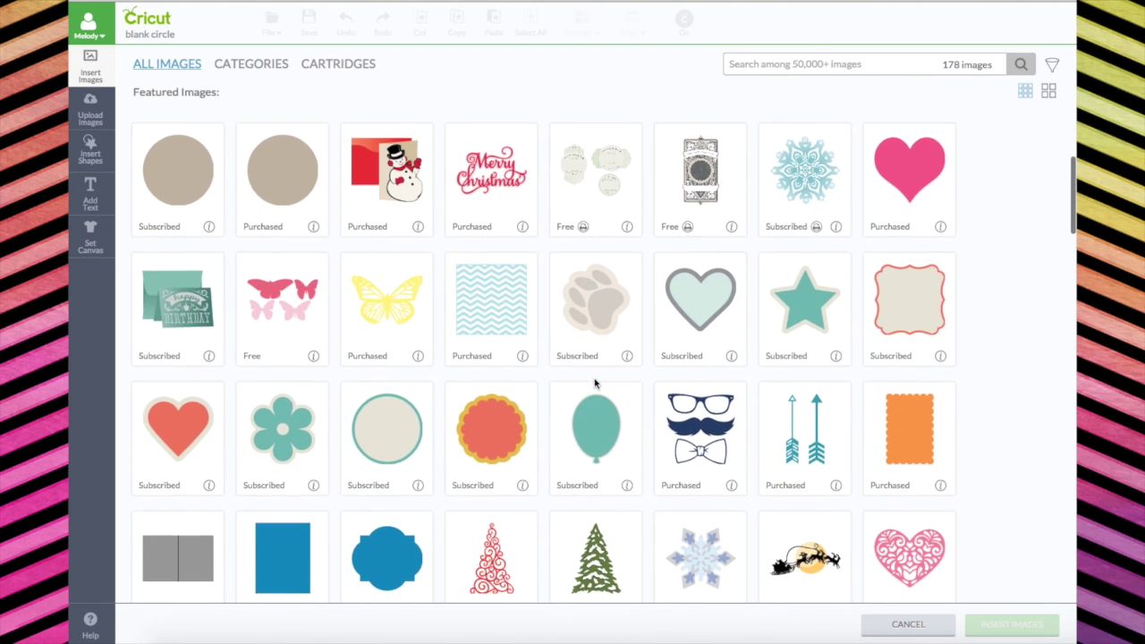
{"action": "scroll", "coordinate": [596, 383], "scroll_direction": "up", "scroll_amount": 1}
{"action": "left_click", "coordinate": [391, 276]}
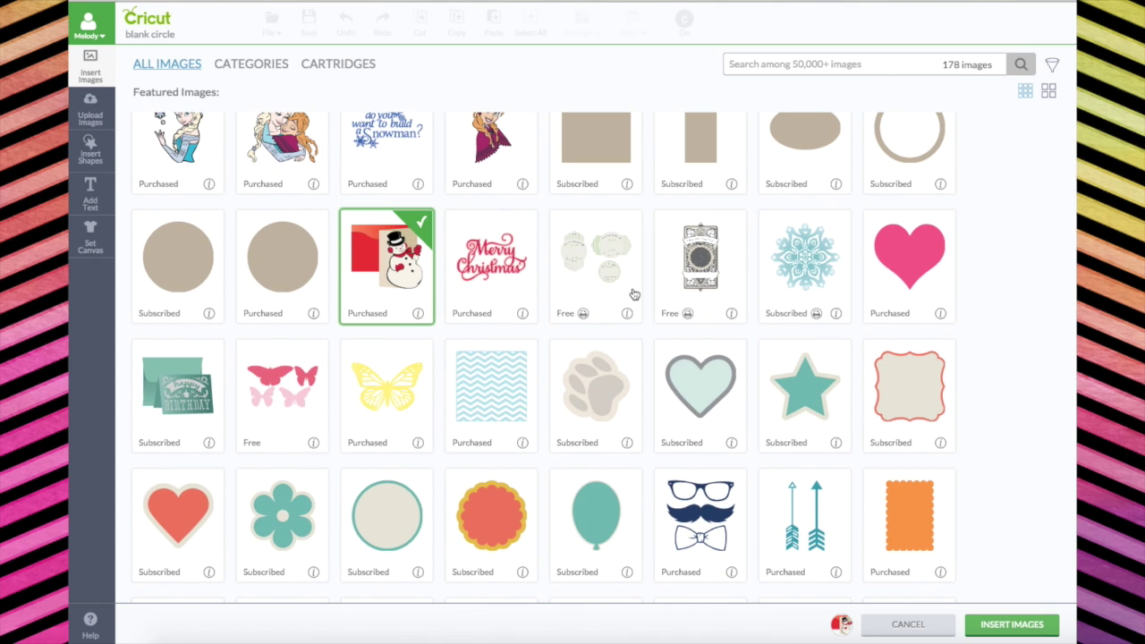
{"action": "left_click", "coordinate": [1025, 626]}
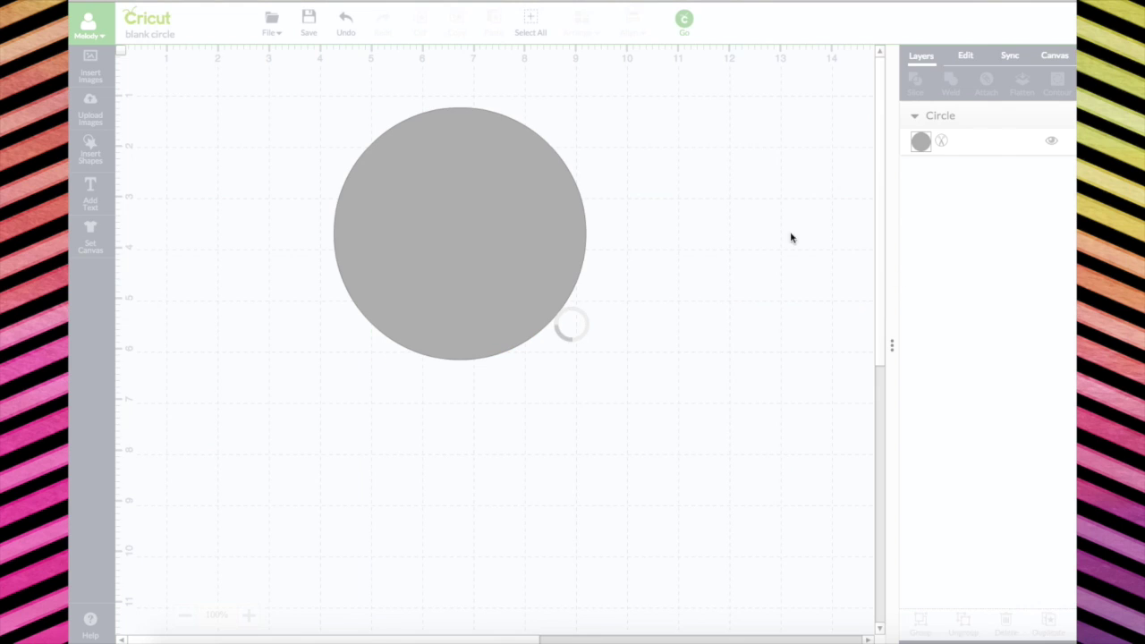
- Move the circle to the upper right and enlarge the snowman card to 10.73 in wide
{"action": "left_click_drag", "start_coordinate": [452, 196], "coordinate": [710, 133]}
{"action": "left_click_drag", "start_coordinate": [495, 405], "coordinate": [278, 144]}
{"action": "left_click_drag", "start_coordinate": [567, 261], "coordinate": [903, 617]}
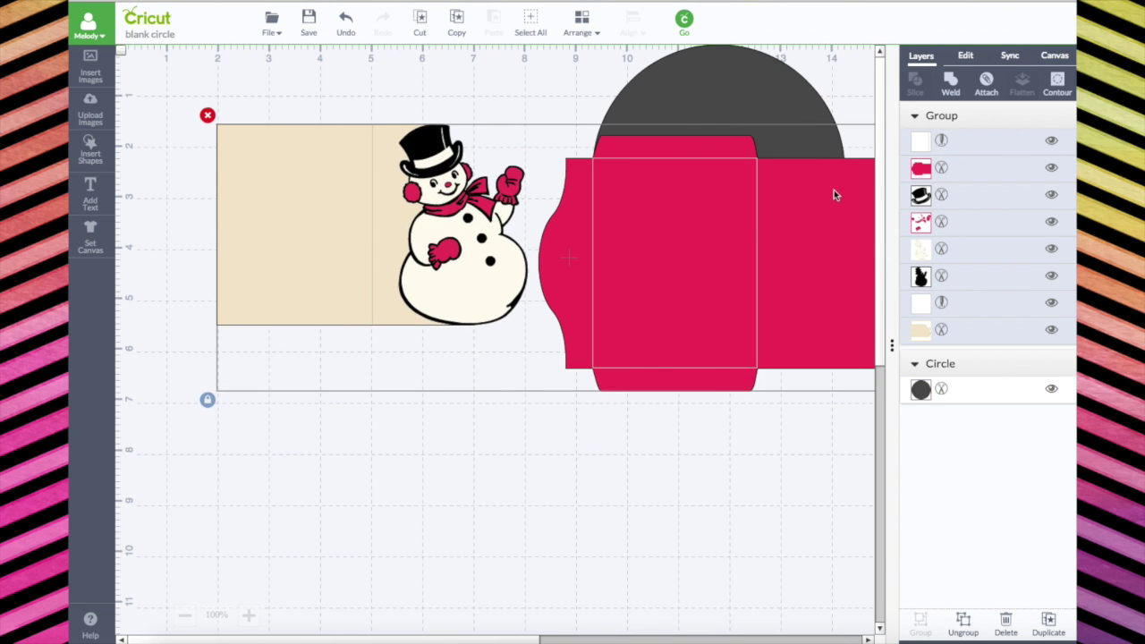
- Make the snowman's hat a Print layer with the zebra pattern
{"action": "left_click", "coordinate": [925, 196]}
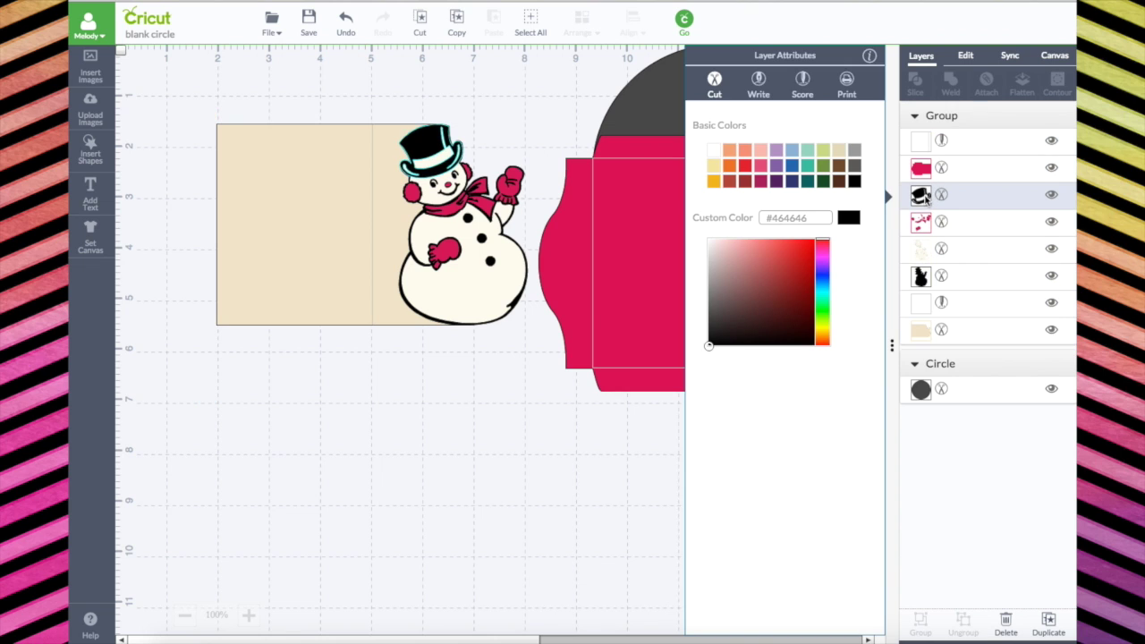
{"action": "left_click", "coordinate": [846, 84]}
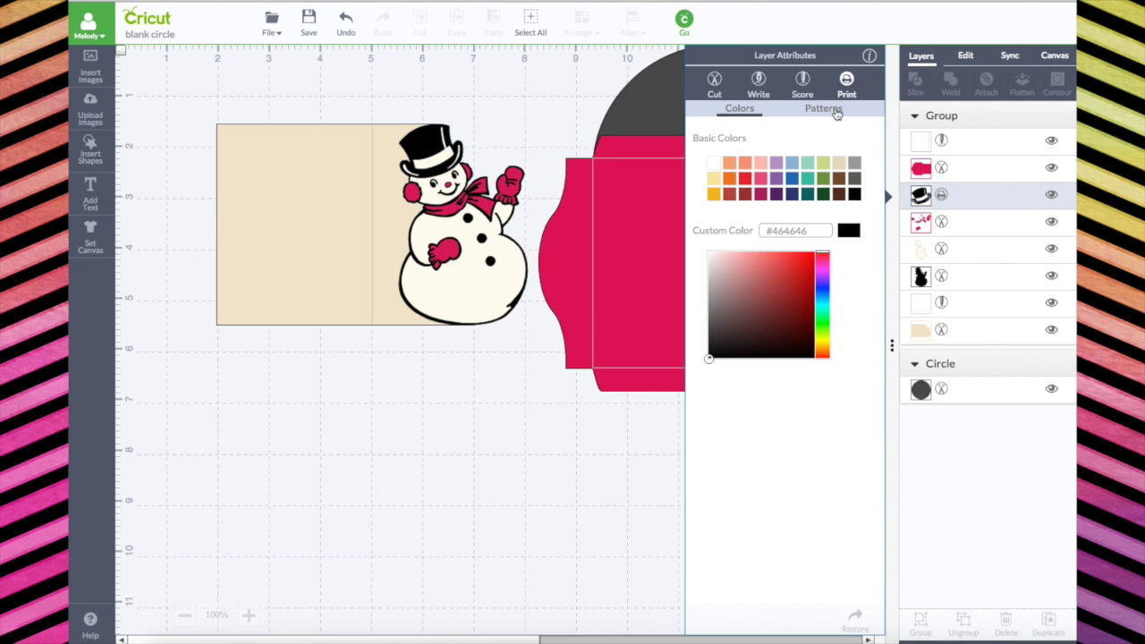
{"action": "left_click", "coordinate": [825, 109]}
{"action": "scroll", "coordinate": [778, 358], "scroll_direction": "down", "scroll_amount": 8}
{"action": "left_click", "coordinate": [838, 465]}
- Reduce the zebra pattern's scale on the hat
{"action": "scroll", "coordinate": [779, 358], "scroll_direction": "down", "scroll_amount": 3}
{"action": "scroll", "coordinate": [792, 595], "scroll_direction": "down", "scroll_amount": 5}
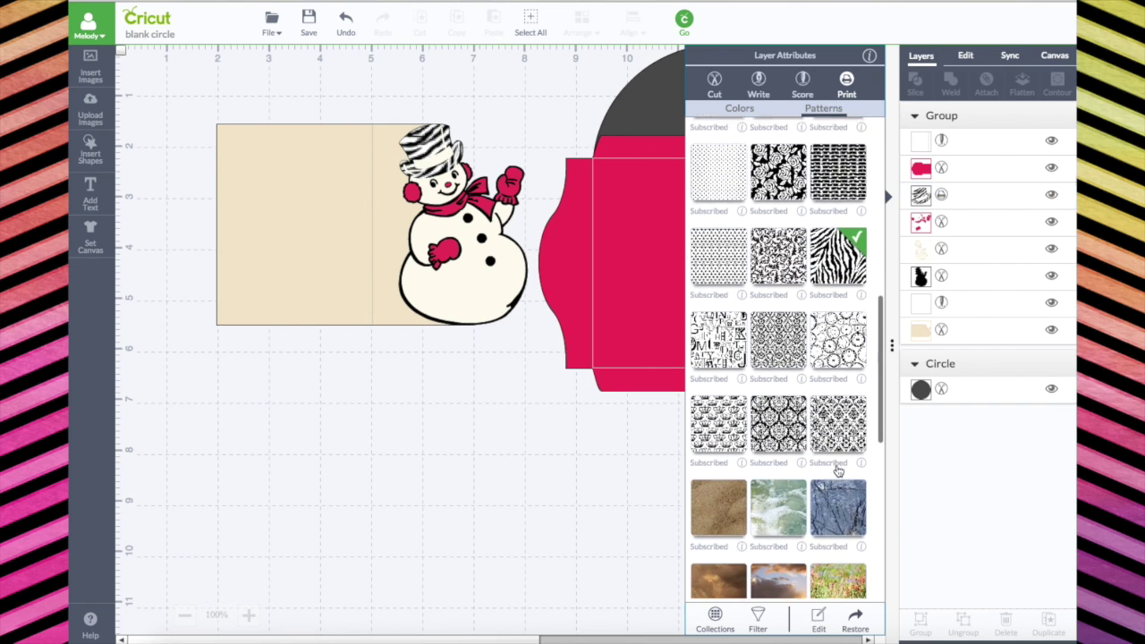
{"action": "scroll", "coordinate": [792, 594], "scroll_direction": "up", "scroll_amount": 6}
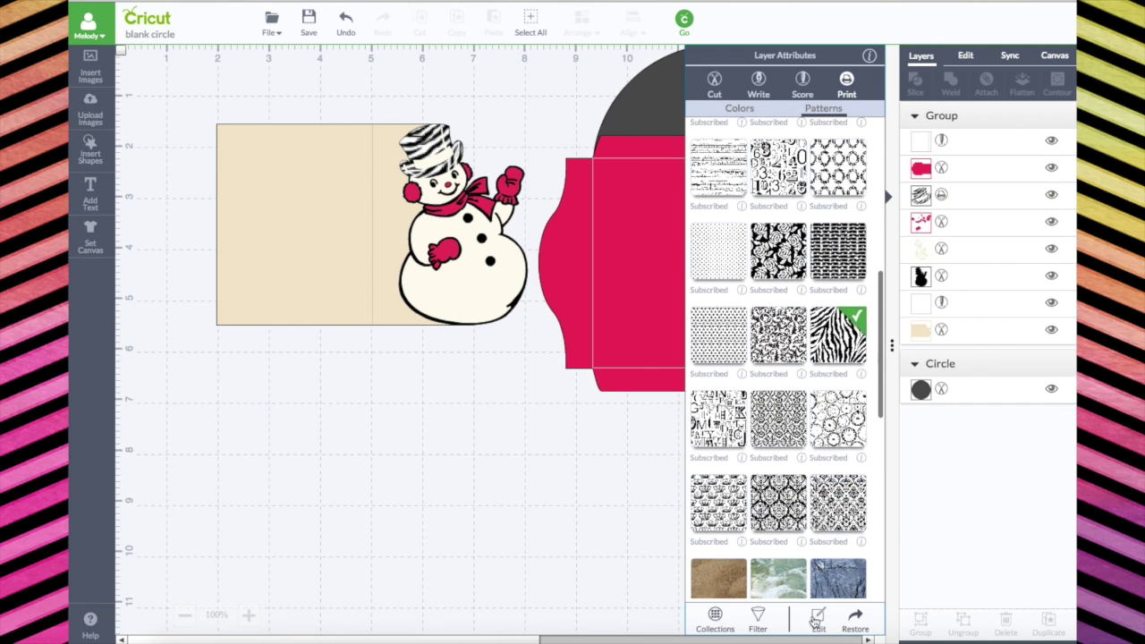
{"action": "left_click", "coordinate": [818, 617]}
{"action": "left_click_drag", "start_coordinate": [802, 162], "coordinate": [800, 162]}
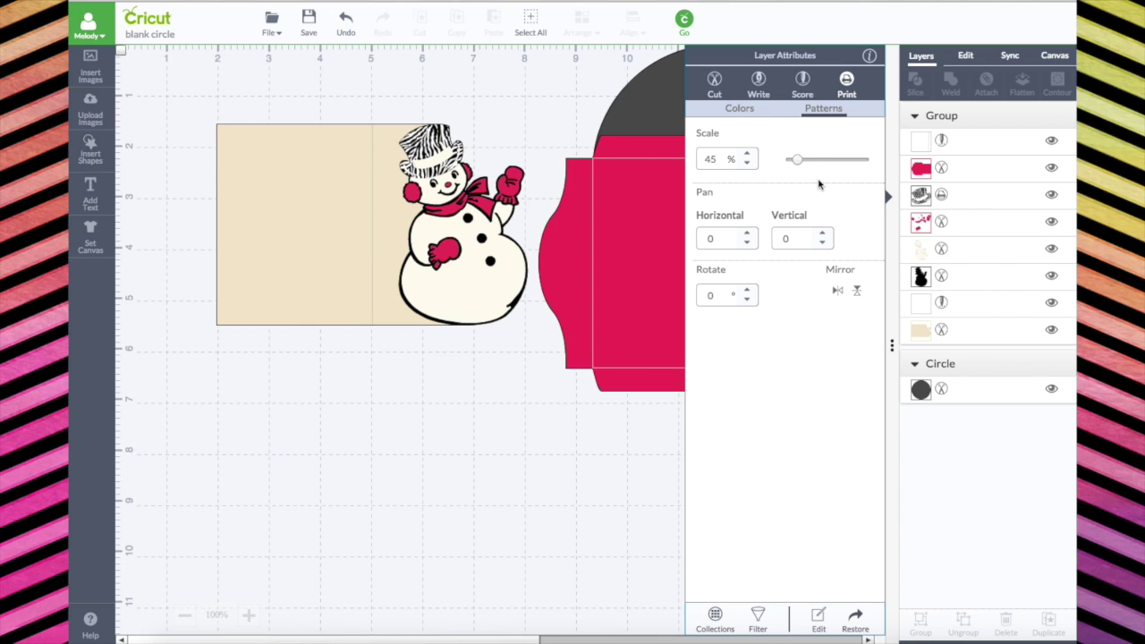
{"action": "left_click", "coordinate": [622, 498]}
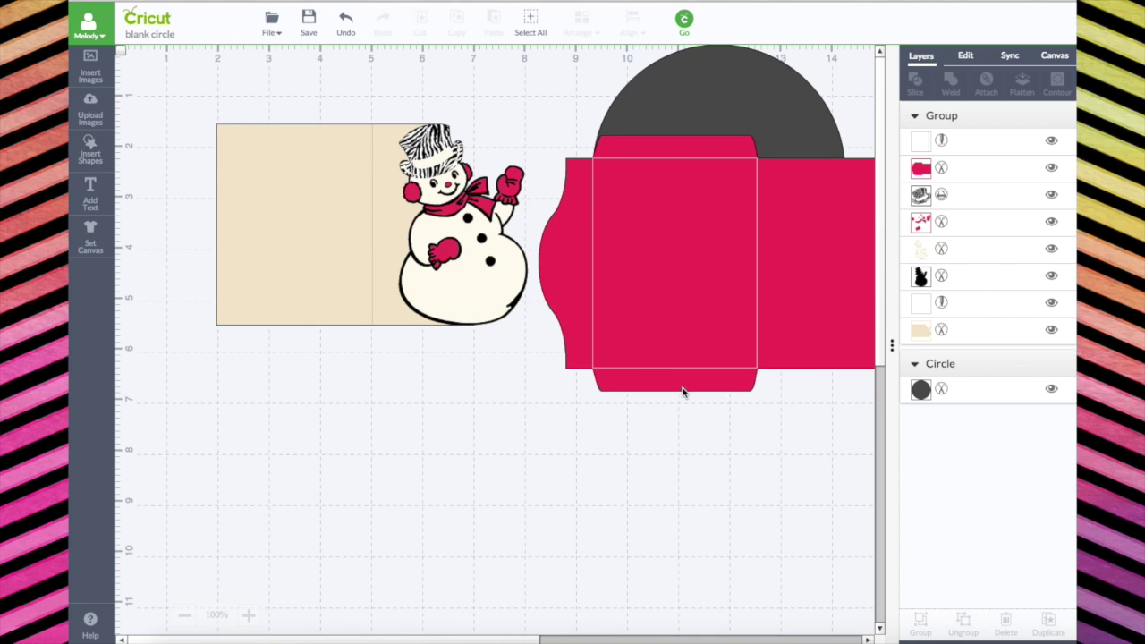
- Save the zebra-hat project, then restore the hat to its original plain black
{"action": "left_click", "coordinate": [309, 27]}
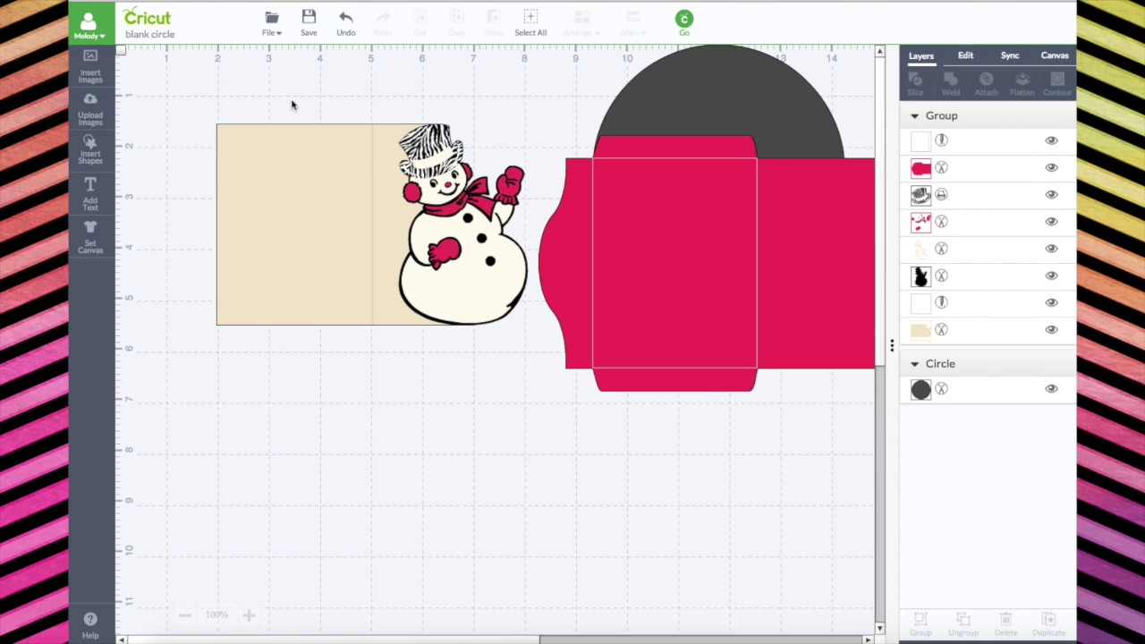
{"action": "left_click", "coordinate": [921, 194]}
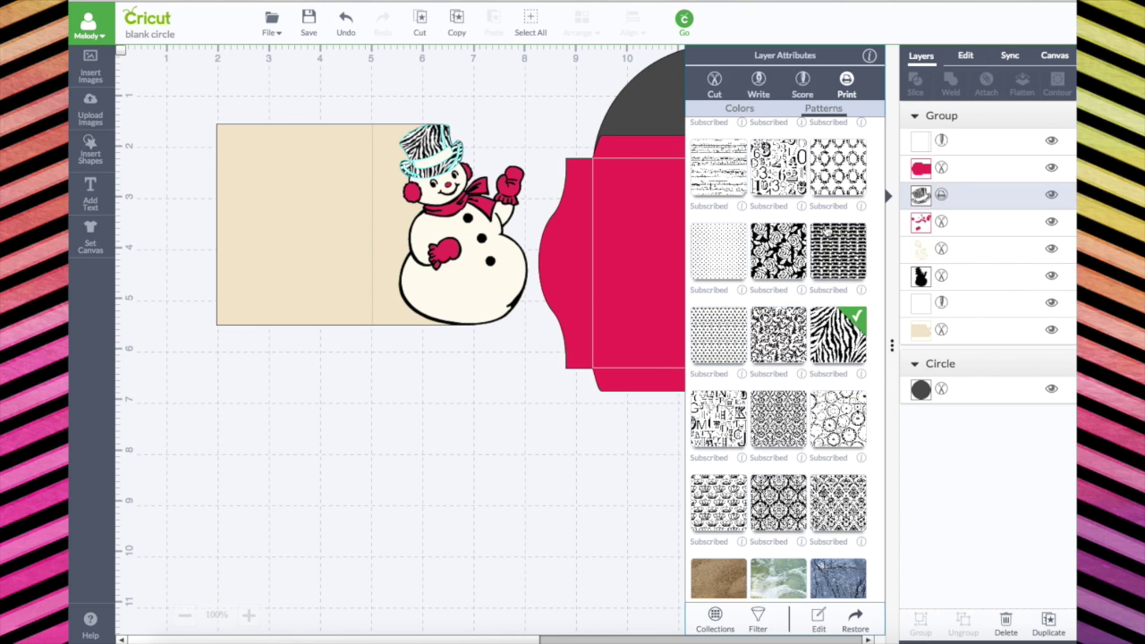
{"action": "left_click", "coordinate": [855, 618]}
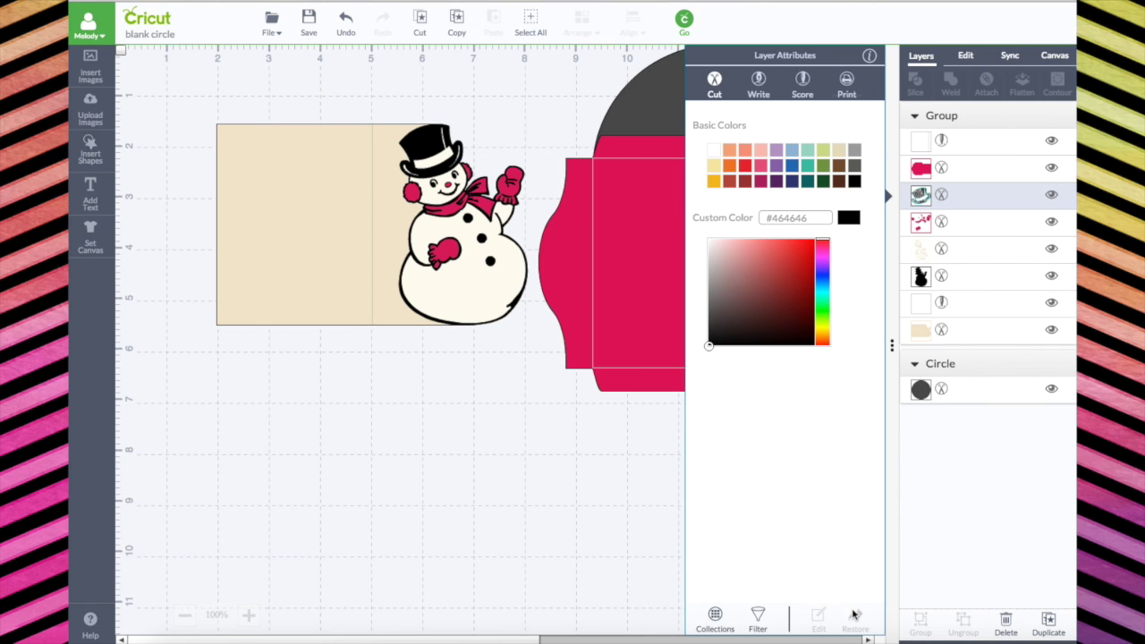
{"action": "left_click", "coordinate": [328, 72]}
- Open File > Save As and cancel without saving a new copy
{"action": "left_click", "coordinate": [307, 21]}
{"action": "left_click", "coordinate": [271, 24]}
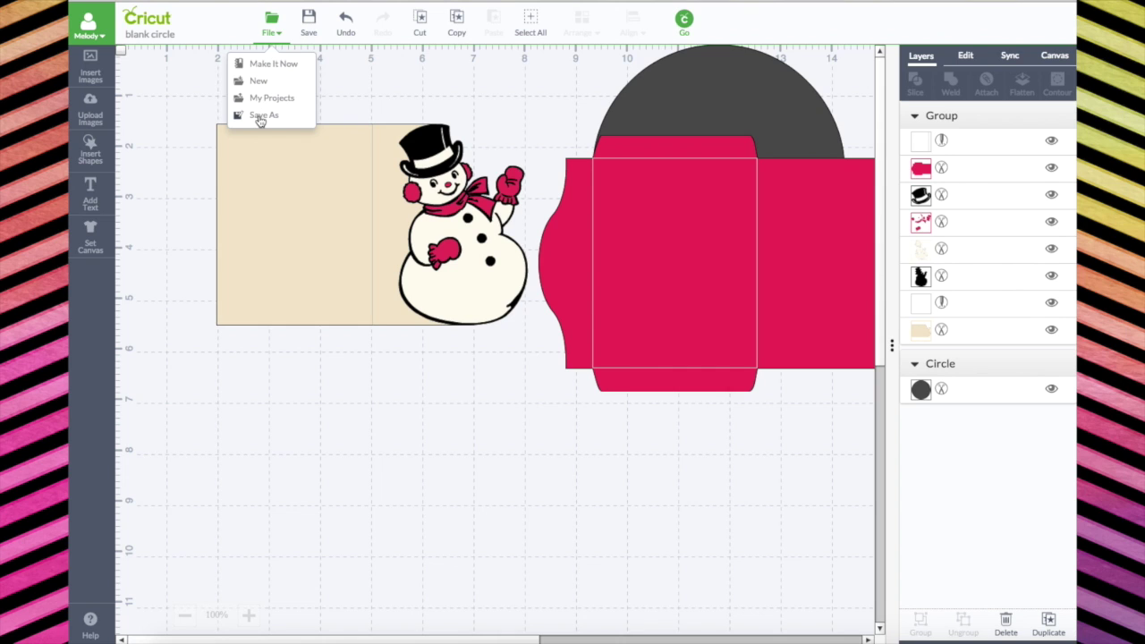
{"action": "left_click", "coordinate": [261, 116]}
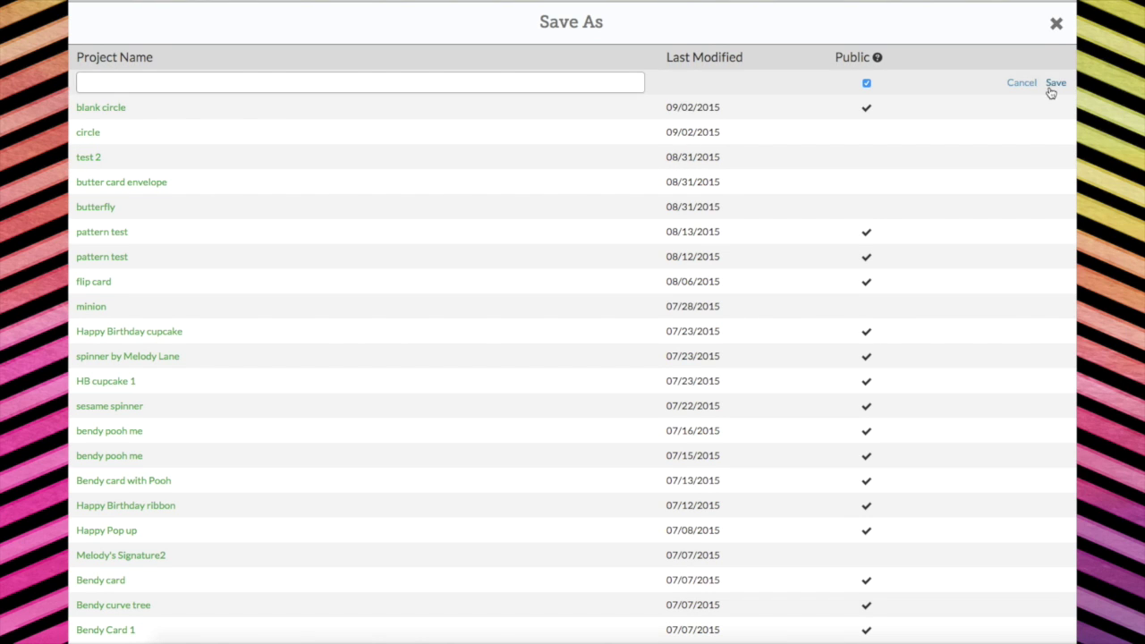
{"action": "left_click", "coordinate": [1018, 83]}
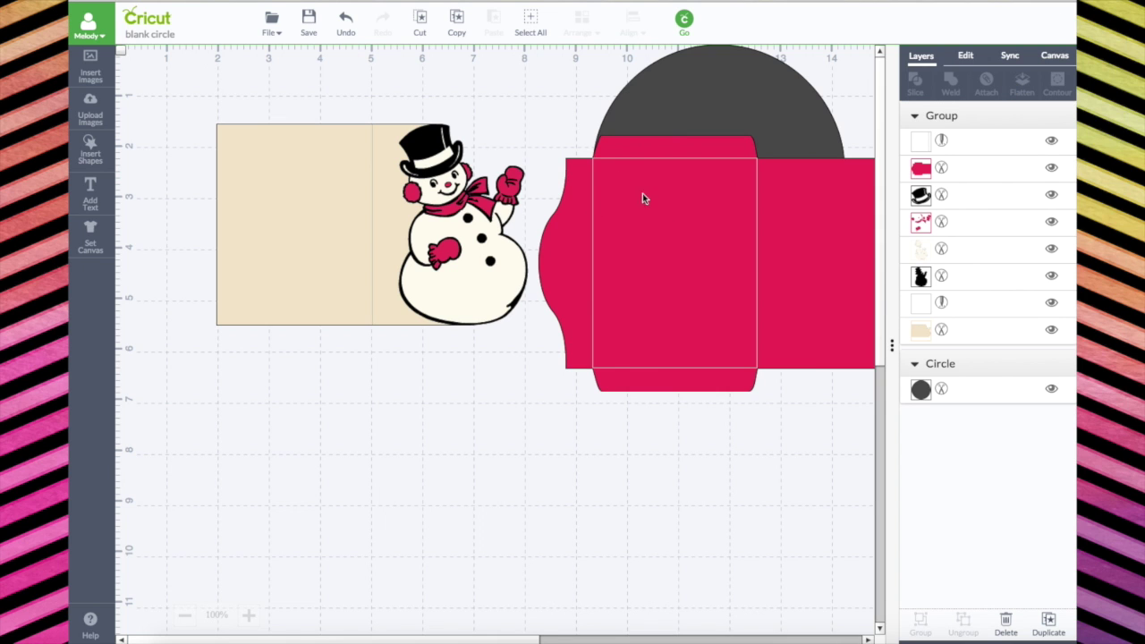